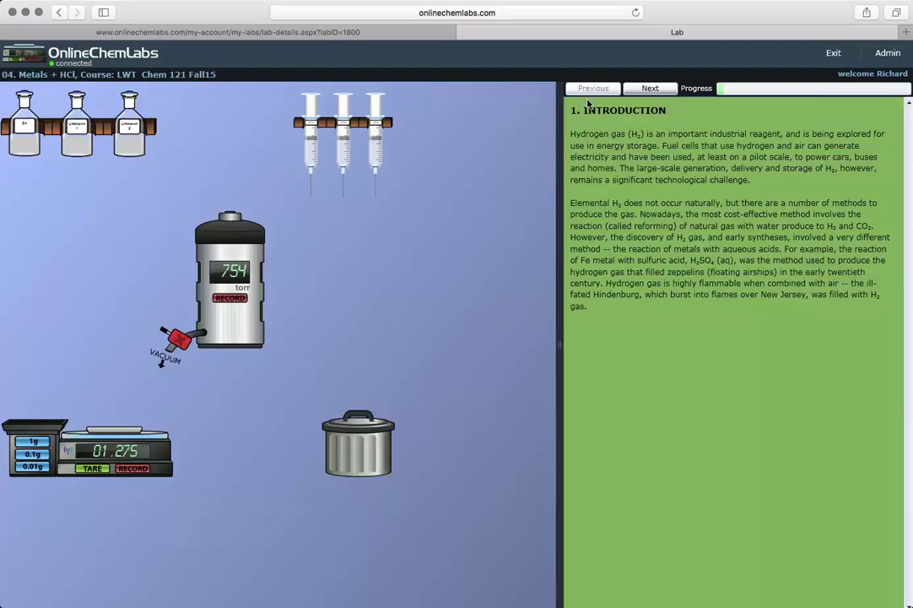
Step: Advance to the third introduction page with the magnesium hydrogen practice question
{"action": "left_click", "coordinate": [649, 89]}
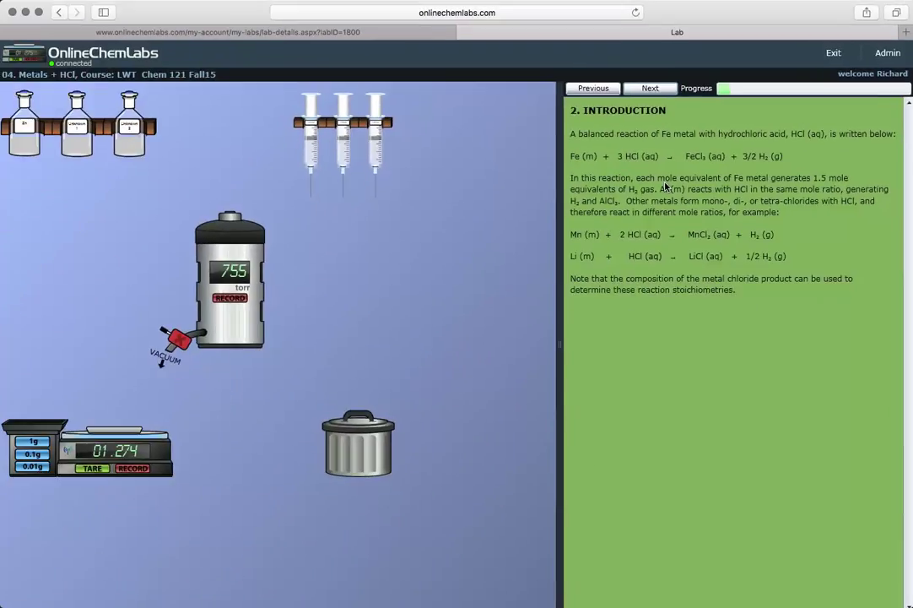
Step: Page through introduction pages 4 and 5 to section 6, Experimental, on weighing zinc
{"action": "left_click", "coordinate": [648, 88]}
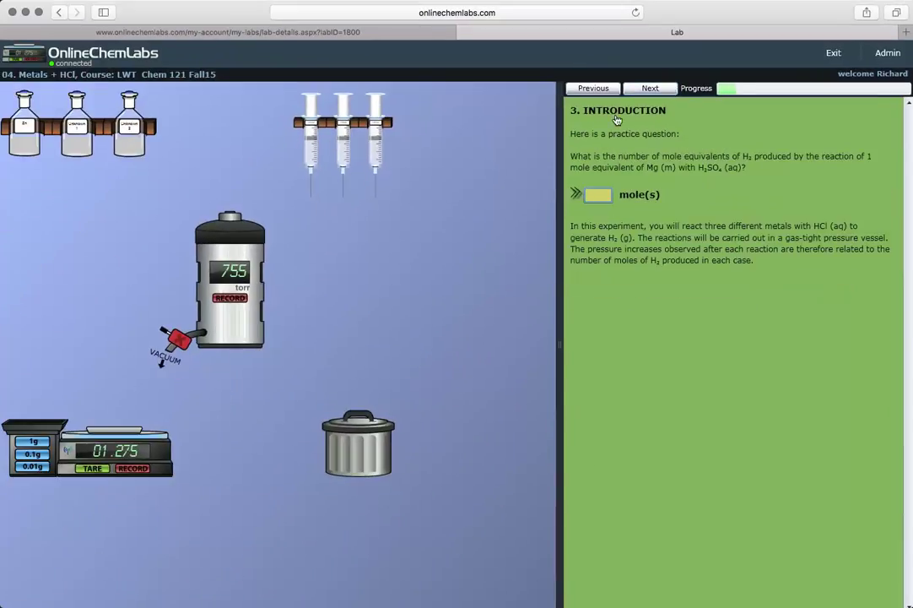
{"action": "left_click", "coordinate": [650, 88]}
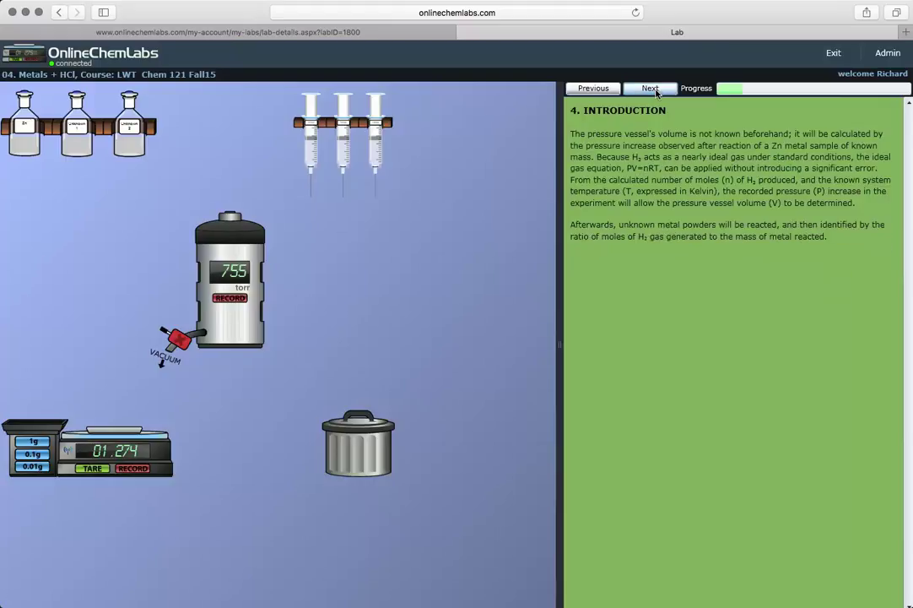
{"action": "left_click", "coordinate": [651, 89]}
{"action": "left_click", "coordinate": [593, 88]}
{"action": "left_click", "coordinate": [652, 90]}
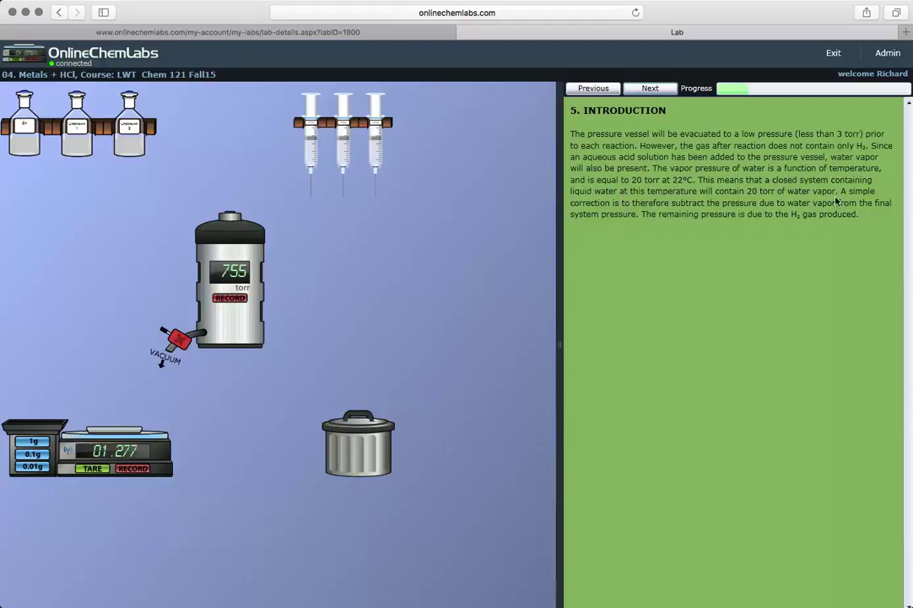
{"action": "left_click", "coordinate": [651, 89]}
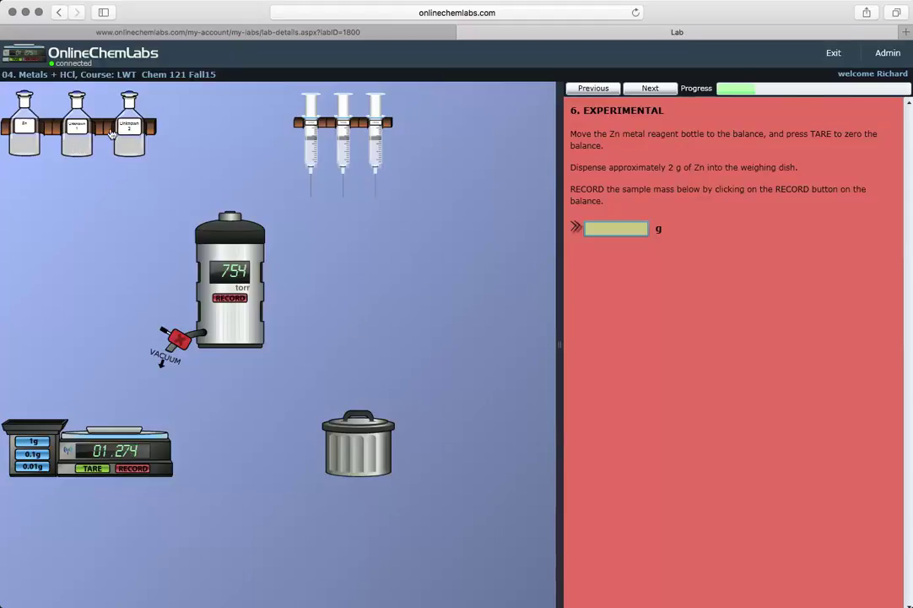
Step: Weigh 1.957 g of Zn on the tared balance, record it, and load it into the vessel
{"action": "left_click_drag", "start_coordinate": [19, 122], "coordinate": [35, 403]}
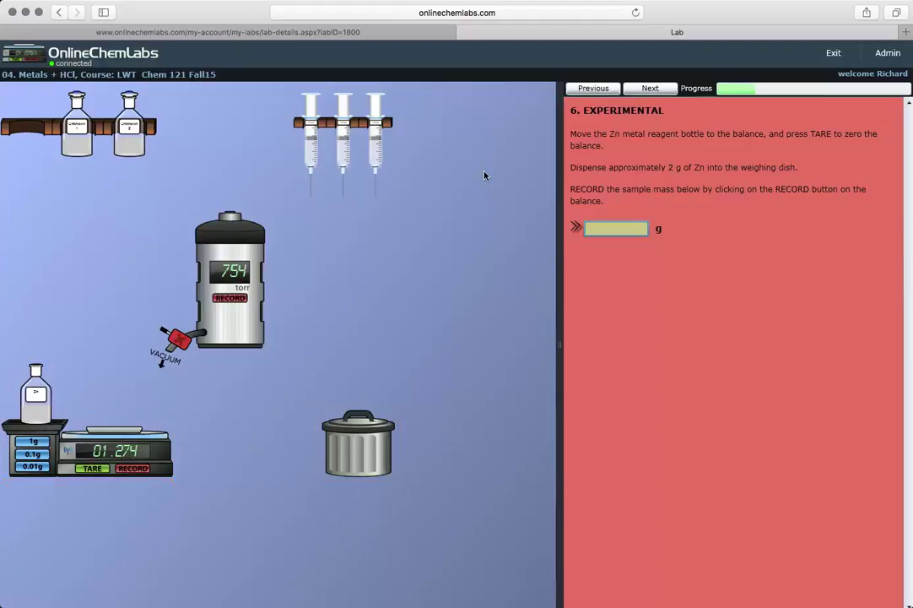
{"action": "left_click", "coordinate": [92, 469]}
{"action": "left_click", "coordinate": [30, 442]}
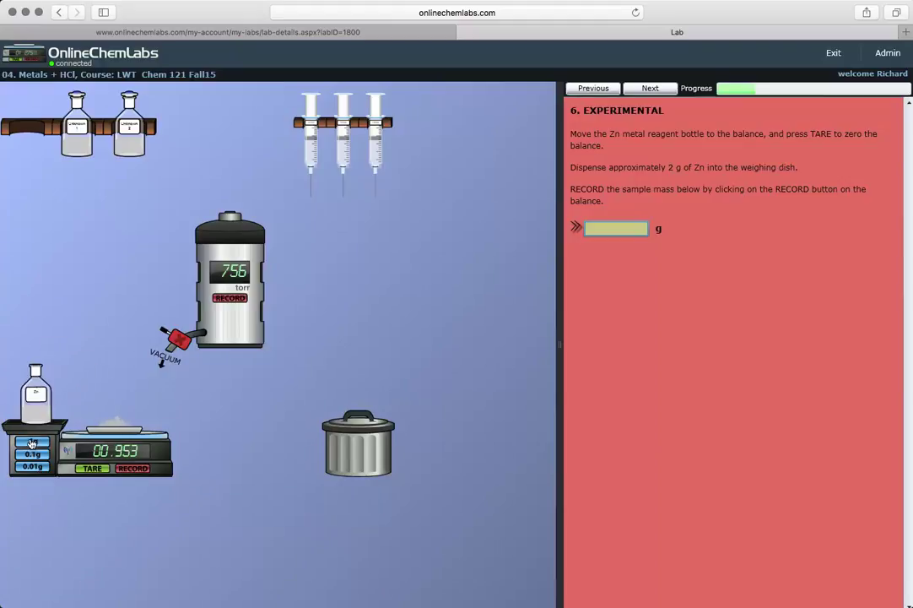
{"action": "left_click", "coordinate": [32, 442]}
{"action": "left_click", "coordinate": [133, 475]}
{"action": "left_click_drag", "start_coordinate": [34, 384], "coordinate": [32, 133]}
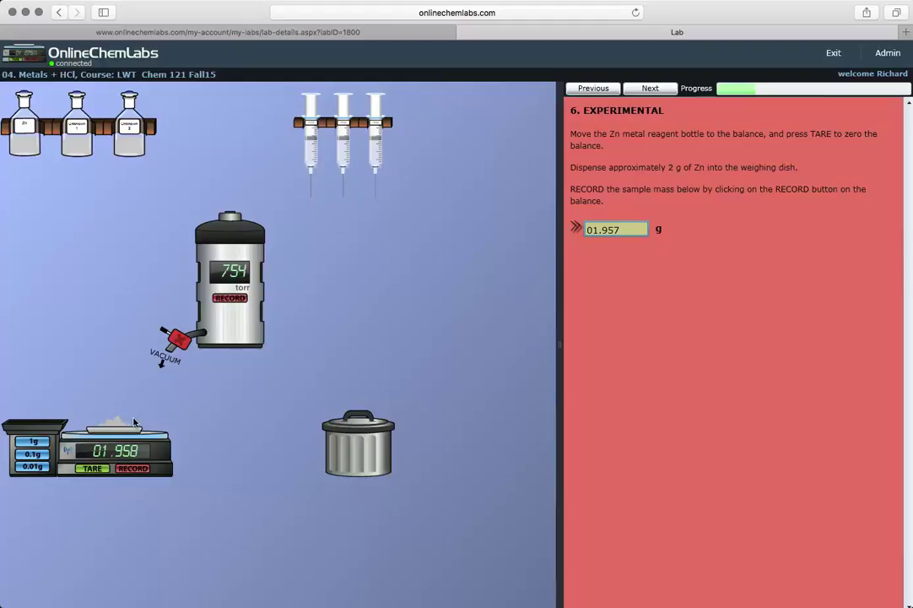
{"action": "left_click_drag", "start_coordinate": [131, 424], "coordinate": [167, 255]}
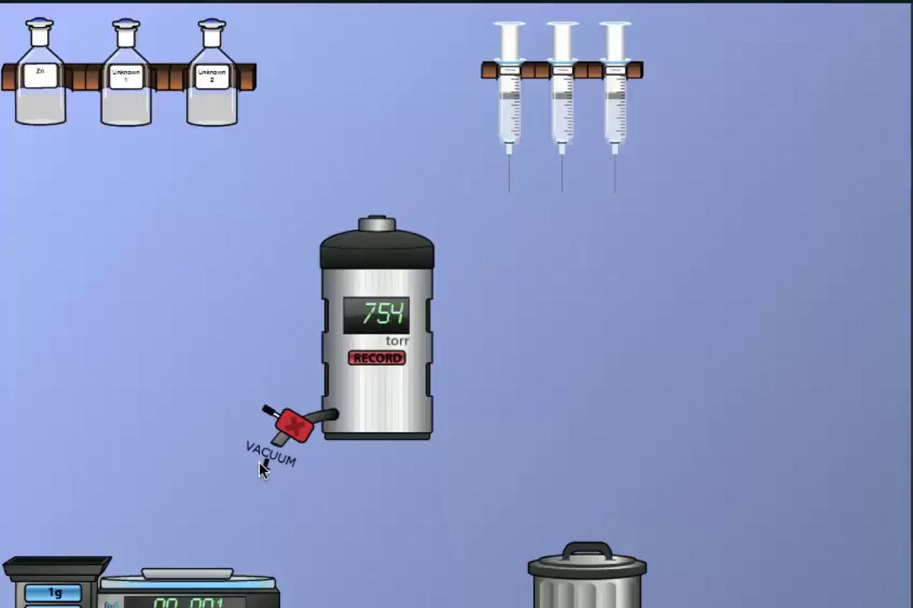
Step: Open the red vacuum valve to pump the pressure vessel down to 0 torr
{"action": "left_click", "coordinate": [291, 424]}
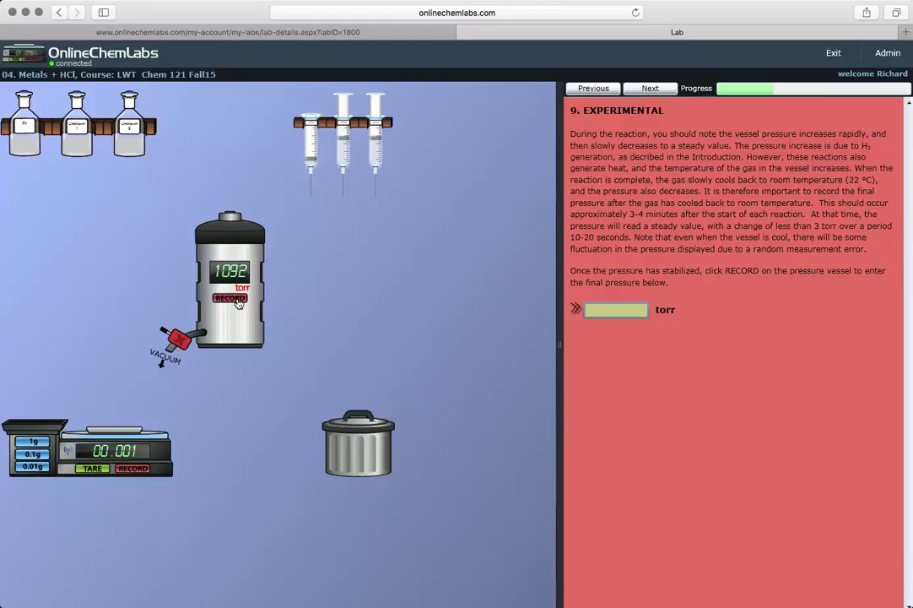
Step: Record the zinc run's 1094 torr final pressure, advance to step 12, and lift Unknown 1
{"action": "left_click", "coordinate": [238, 301]}
{"action": "left_click", "coordinate": [651, 89]}
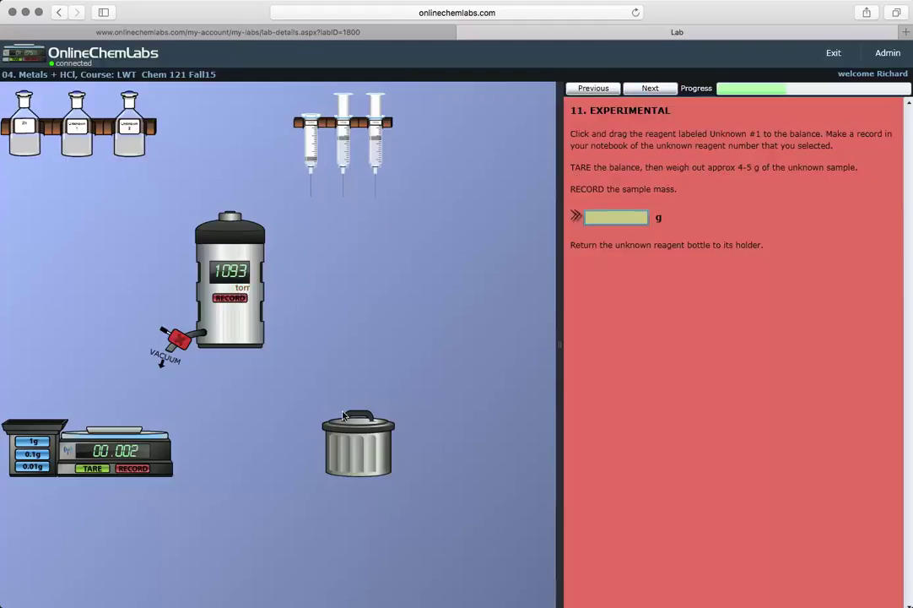
{"action": "left_click_drag", "start_coordinate": [76, 118], "coordinate": [76, 144]}
Step: Move between the unknown-metal steps and return to step 11 for weighing Unknown 1
{"action": "left_click", "coordinate": [643, 89]}
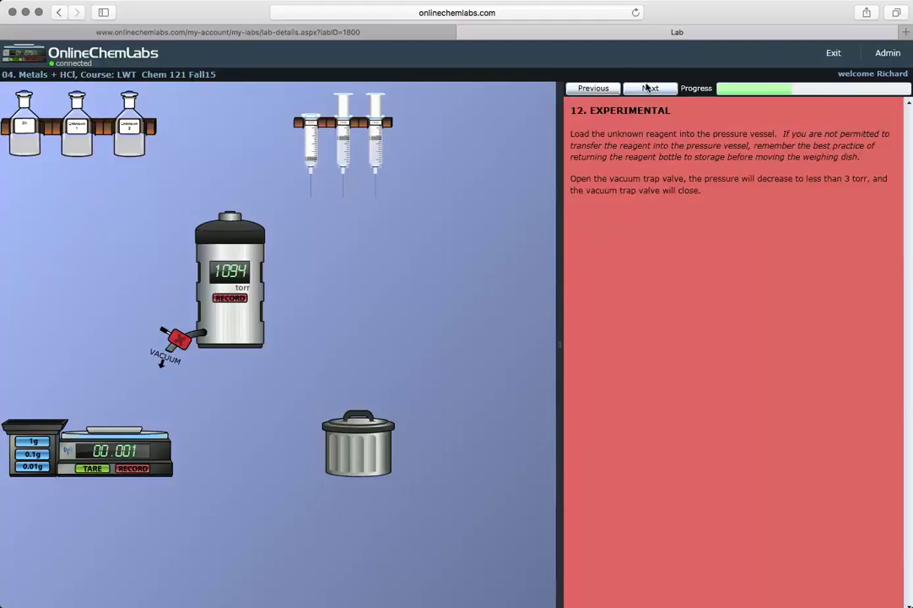
{"action": "left_click", "coordinate": [597, 91]}
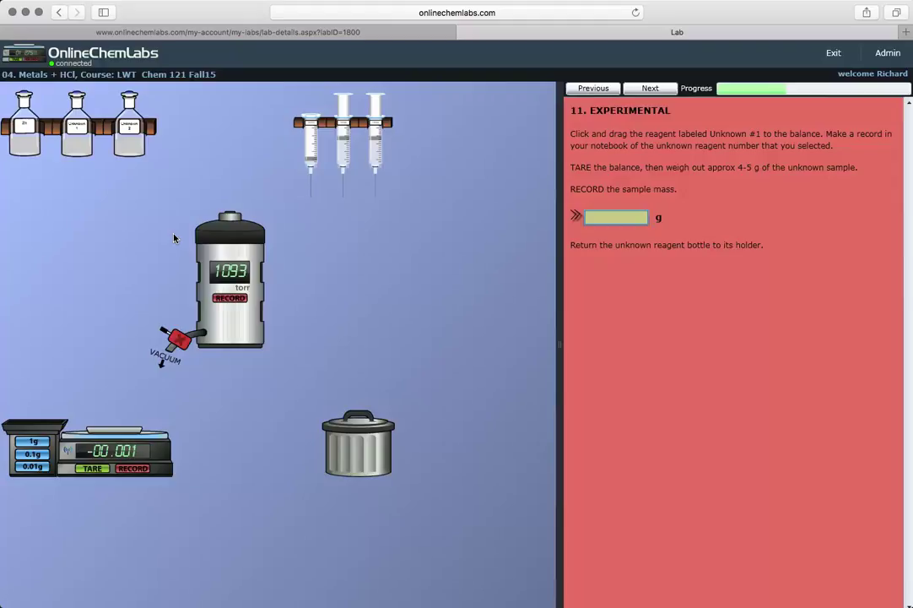
{"action": "left_click", "coordinate": [657, 89]}
{"action": "left_click", "coordinate": [651, 89]}
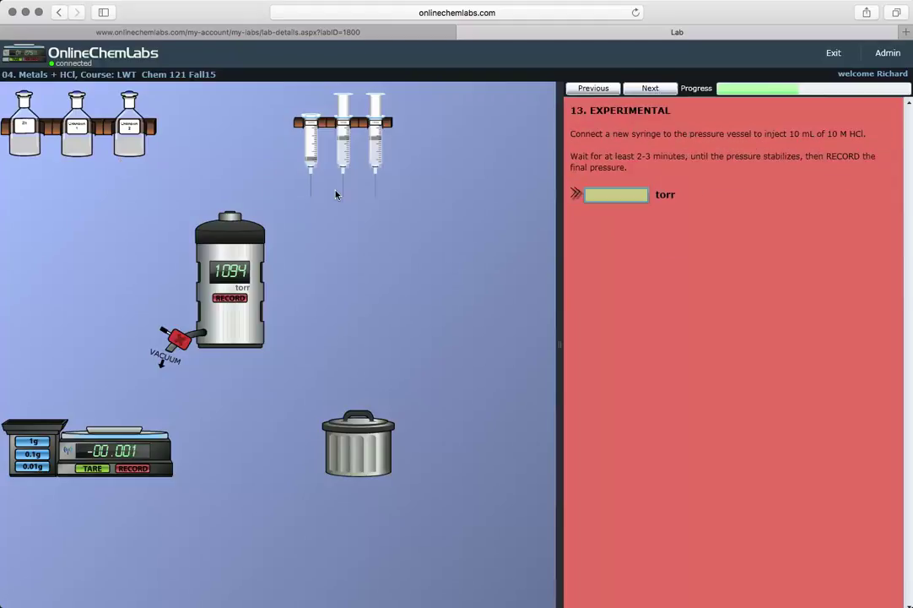
{"action": "left_click_drag", "start_coordinate": [229, 258], "coordinate": [330, 338]}
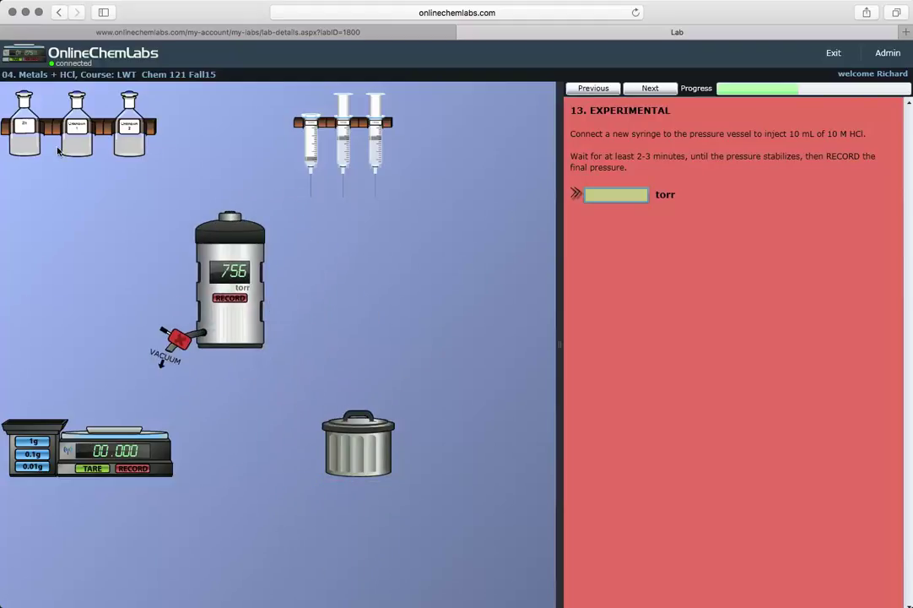
{"action": "left_click", "coordinate": [604, 93]}
{"action": "left_click", "coordinate": [605, 93]}
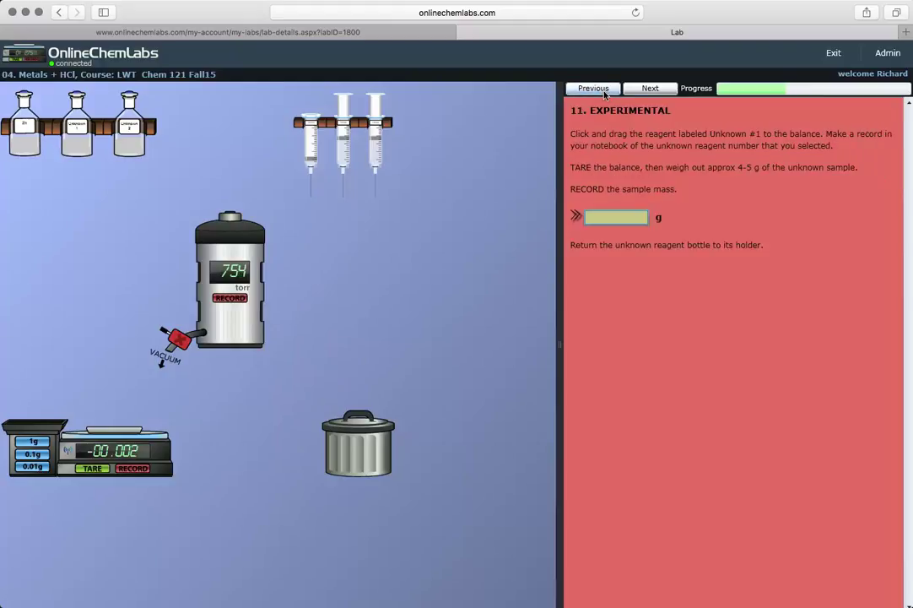
Step: Dispense 5.144 g of Unknown 1 onto the balance and return its bottle to the holder
{"action": "left_click_drag", "start_coordinate": [77, 127], "coordinate": [40, 399]}
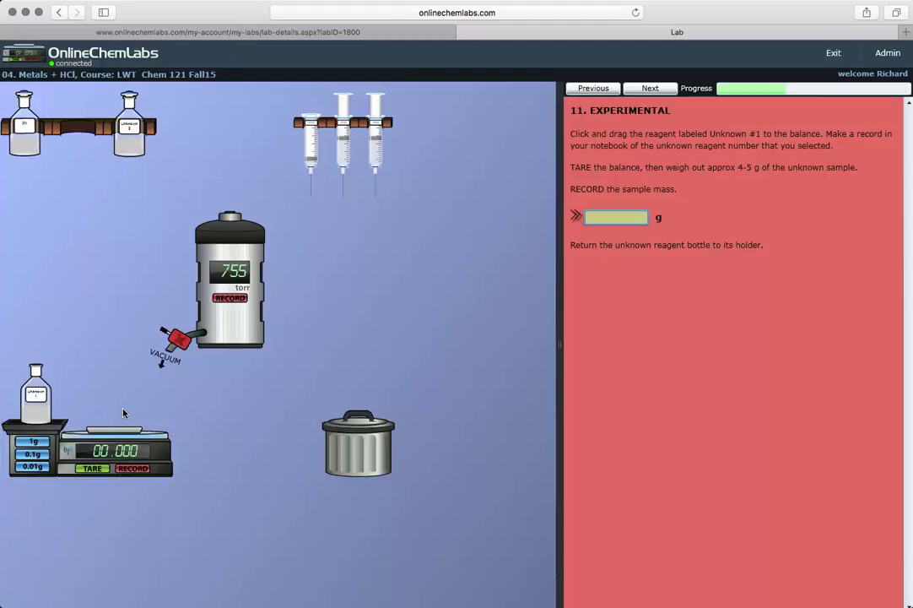
{"action": "left_click", "coordinate": [34, 441]}
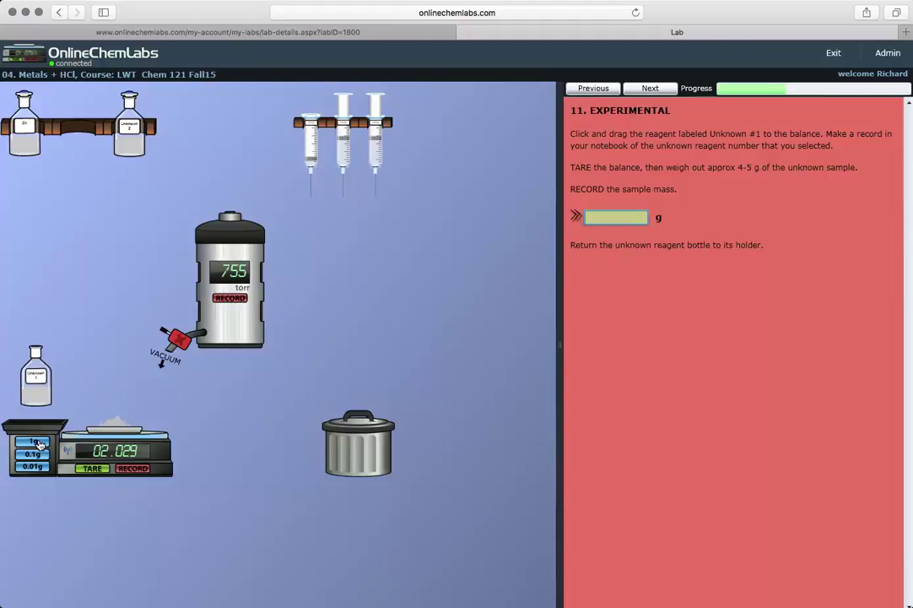
{"action": "left_click", "coordinate": [38, 444]}
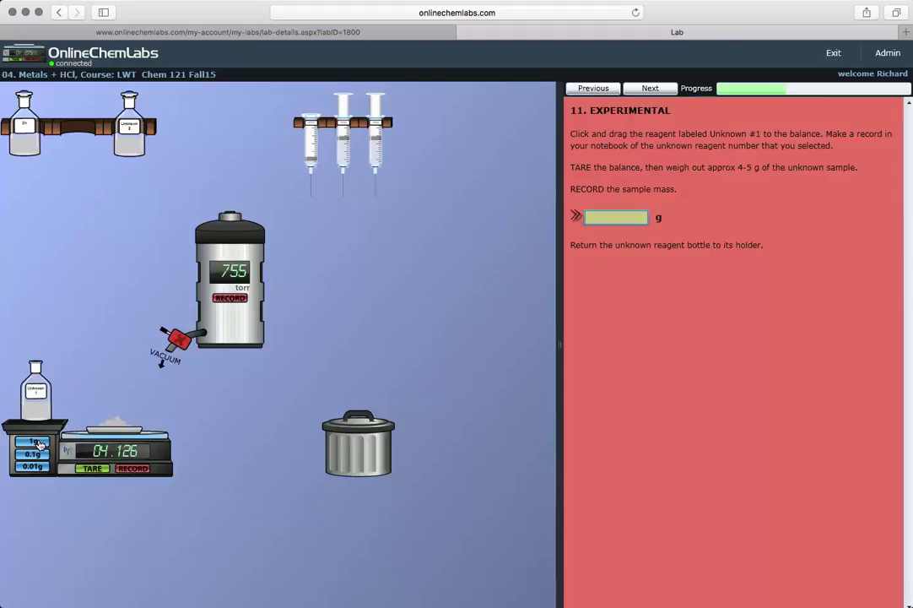
{"action": "left_click", "coordinate": [39, 445]}
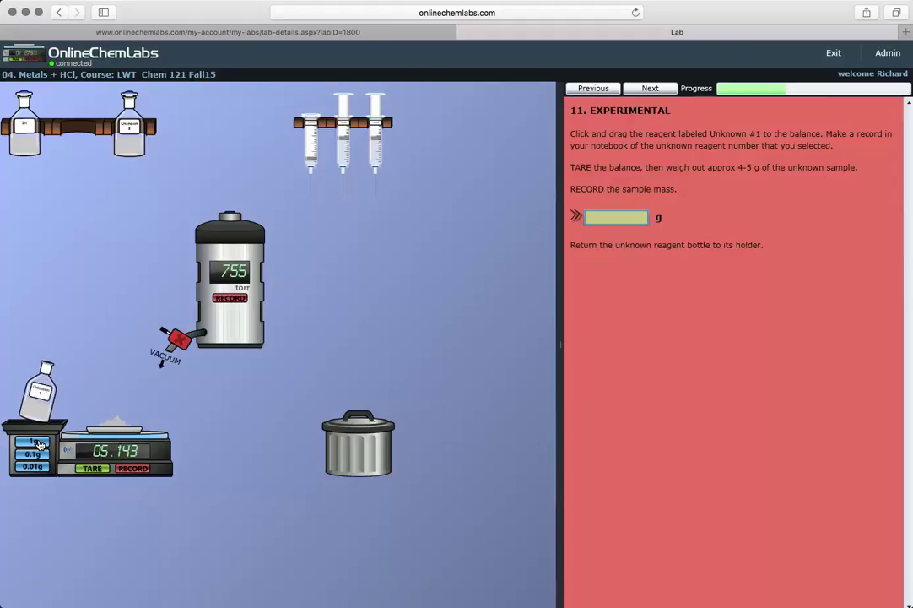
{"action": "left_click_drag", "start_coordinate": [39, 390], "coordinate": [84, 150]}
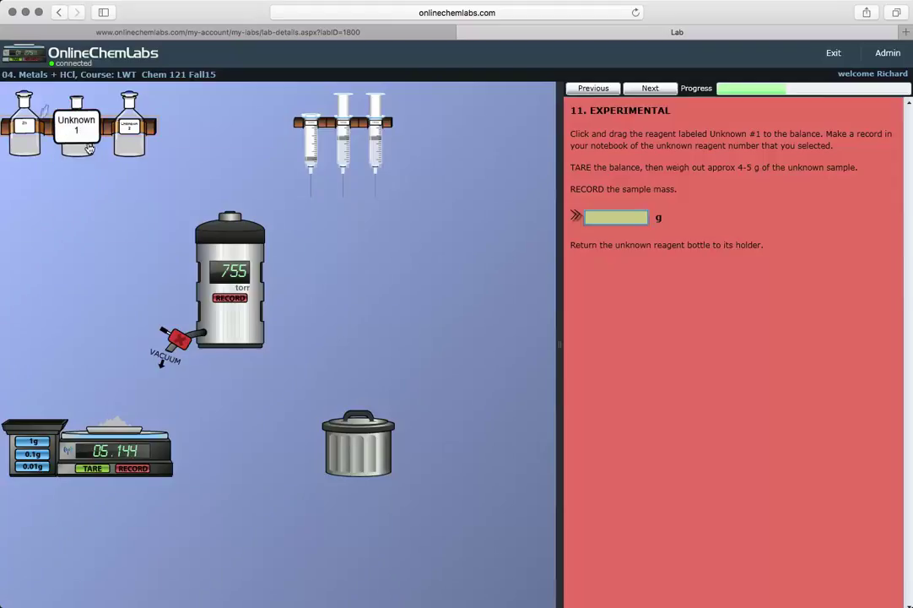
Step: Record the unknown's 5.144 g mass, then load it into the vessel and evacuate it
{"action": "left_click", "coordinate": [131, 470]}
{"action": "left_click", "coordinate": [649, 89]}
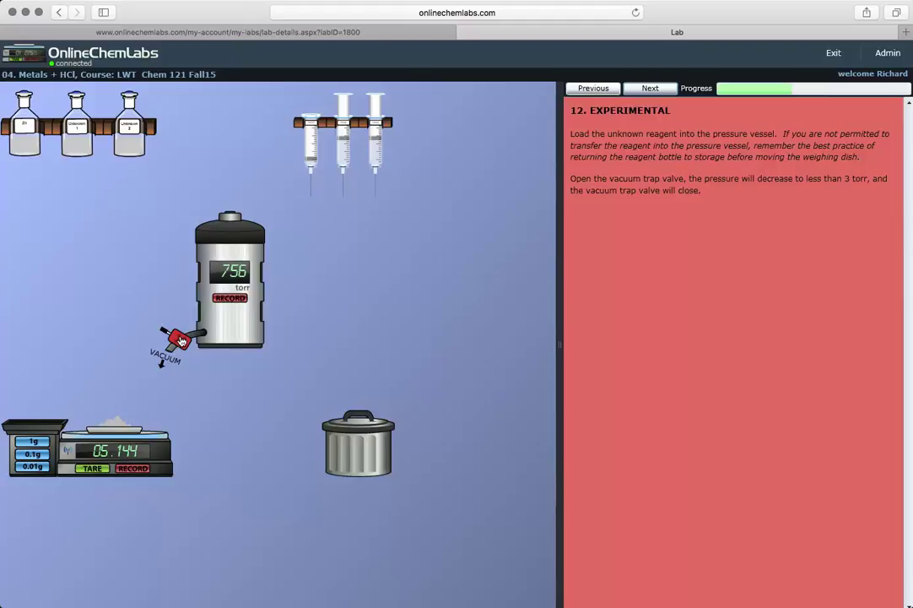
{"action": "left_click_drag", "start_coordinate": [113, 432], "coordinate": [164, 265]}
{"action": "left_click", "coordinate": [185, 361]}
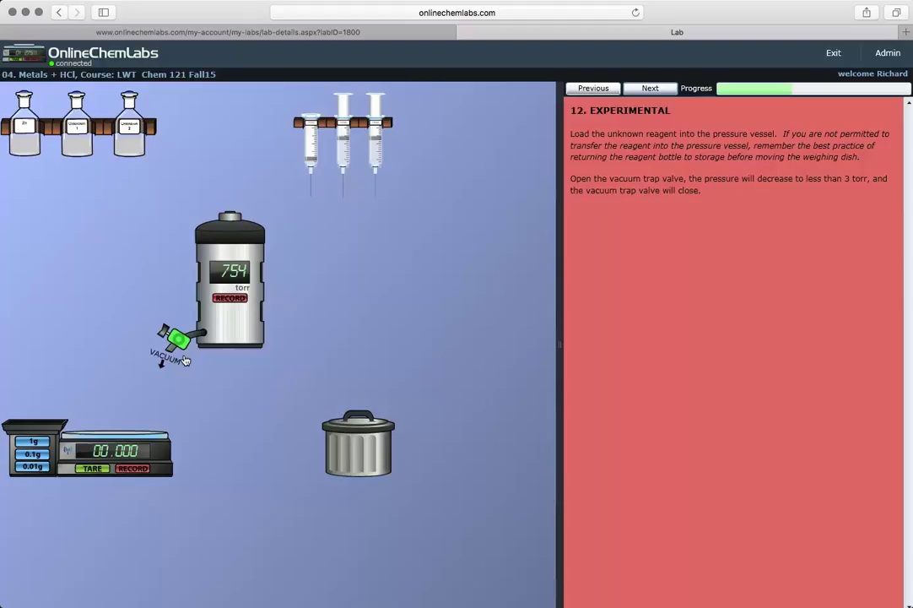
Step: Close the vacuum valve at 0 torr and inject 10 M HCl, raising pressure to 1396 torr
{"action": "left_click", "coordinate": [652, 89]}
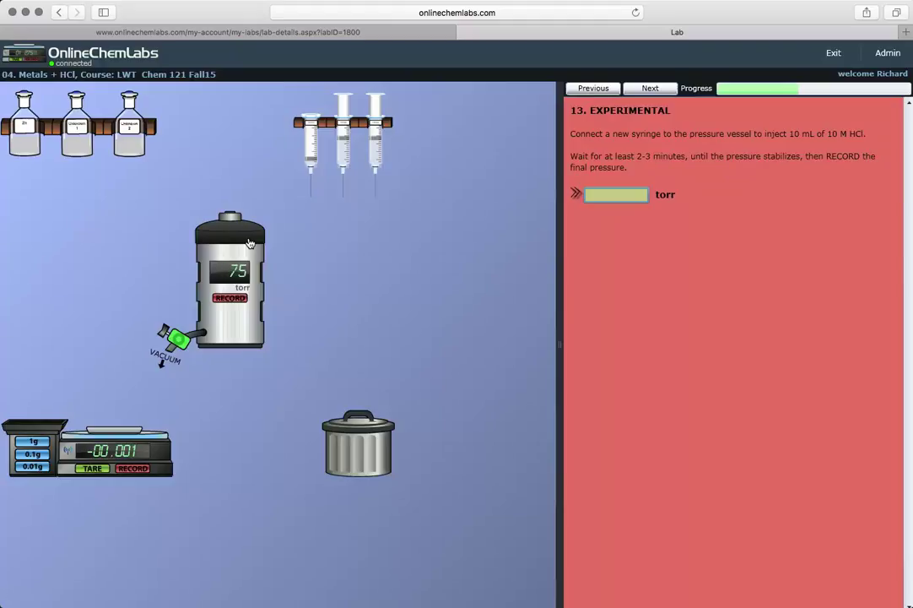
{"action": "left_click", "coordinate": [177, 337]}
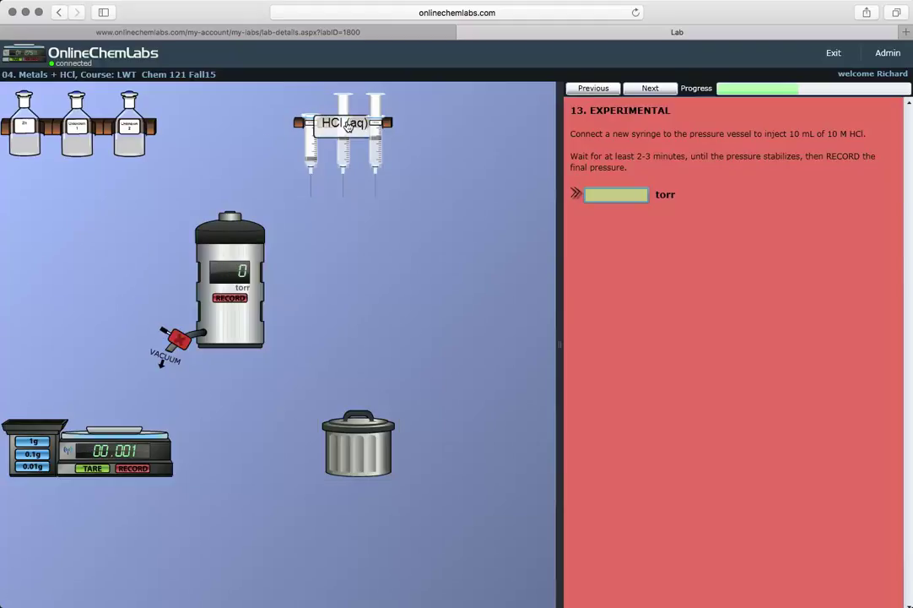
{"action": "left_click_drag", "start_coordinate": [337, 125], "coordinate": [230, 150]}
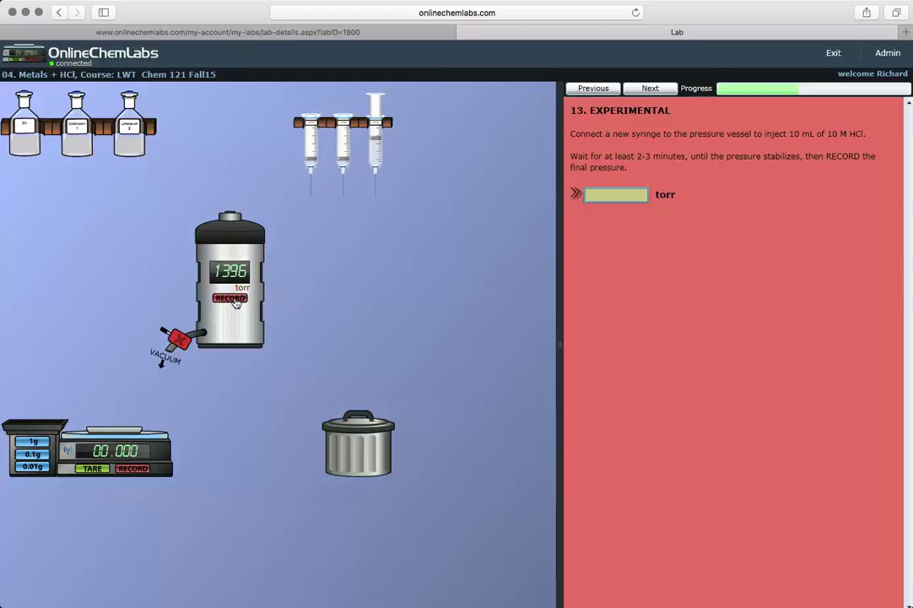
Step: Record the unknown's 1393 torr final pressure and advance to section 19 on moles of Zn
{"action": "left_click", "coordinate": [236, 301]}
{"action": "left_click", "coordinate": [650, 89]}
{"action": "left_click", "coordinate": [649, 89]}
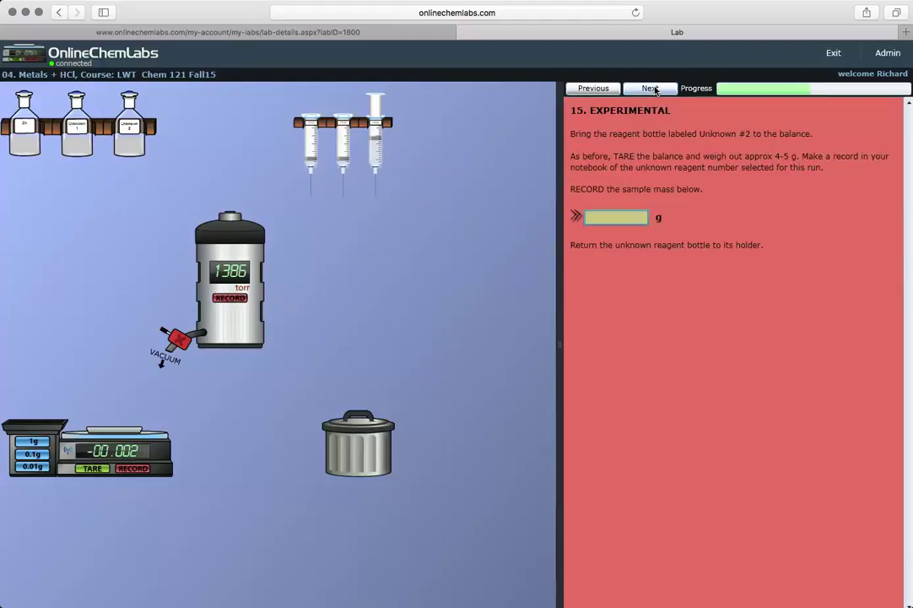
{"action": "left_click", "coordinate": [652, 89]}
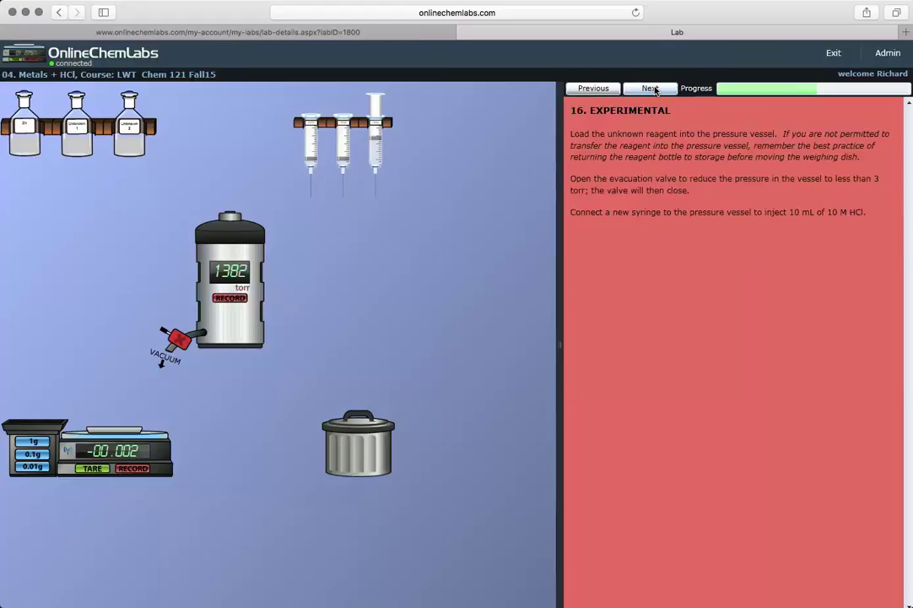
{"action": "left_click", "coordinate": [651, 89]}
{"action": "left_click", "coordinate": [651, 88]}
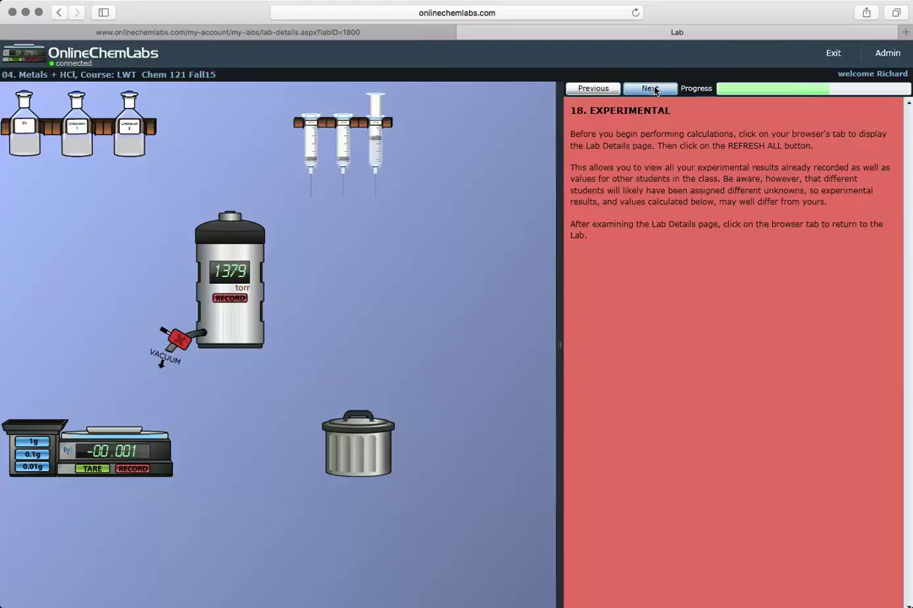
{"action": "left_click", "coordinate": [652, 89]}
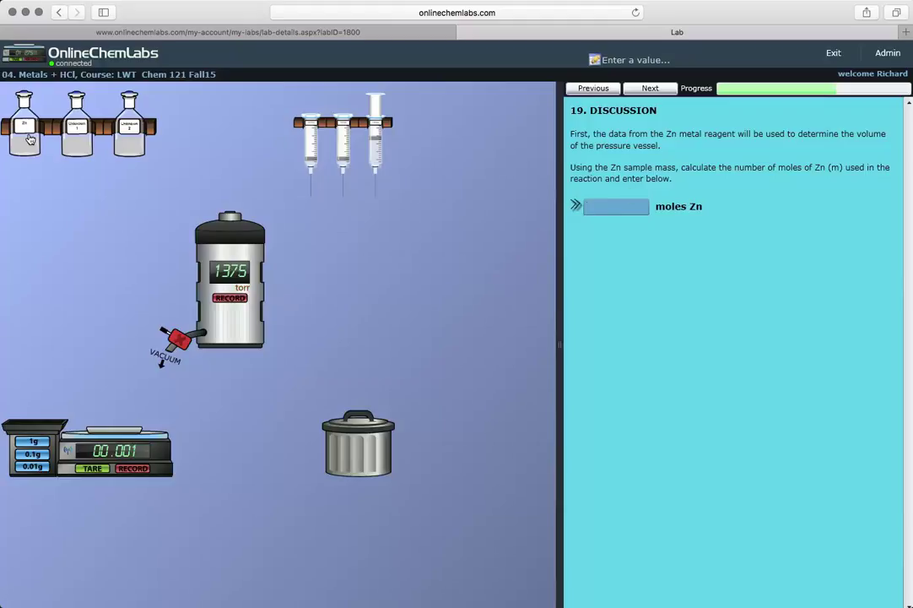
Step: Advance past the moles of H2 and corrected pressure questions to the vessel-volume liters box
{"action": "left_click", "coordinate": [652, 89]}
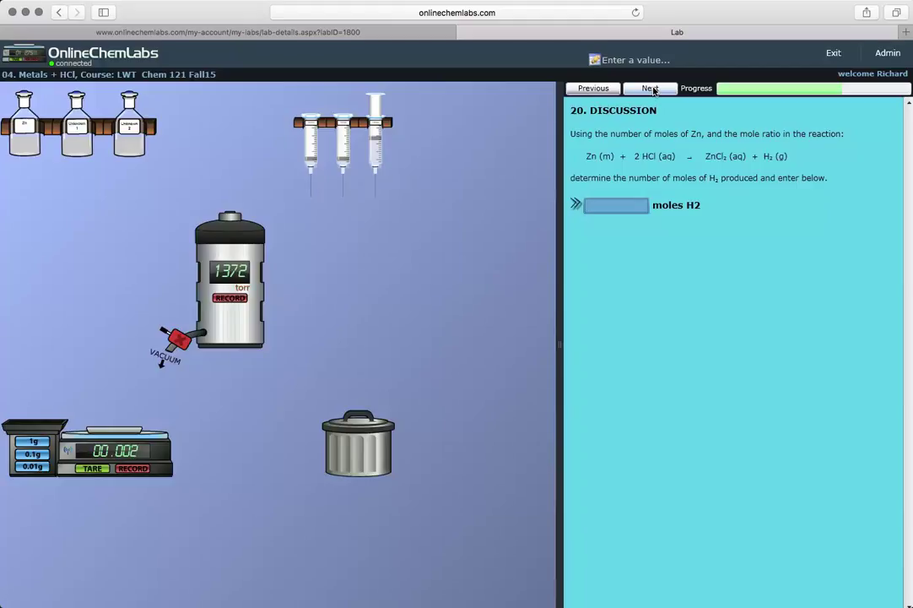
{"action": "left_click", "coordinate": [652, 89]}
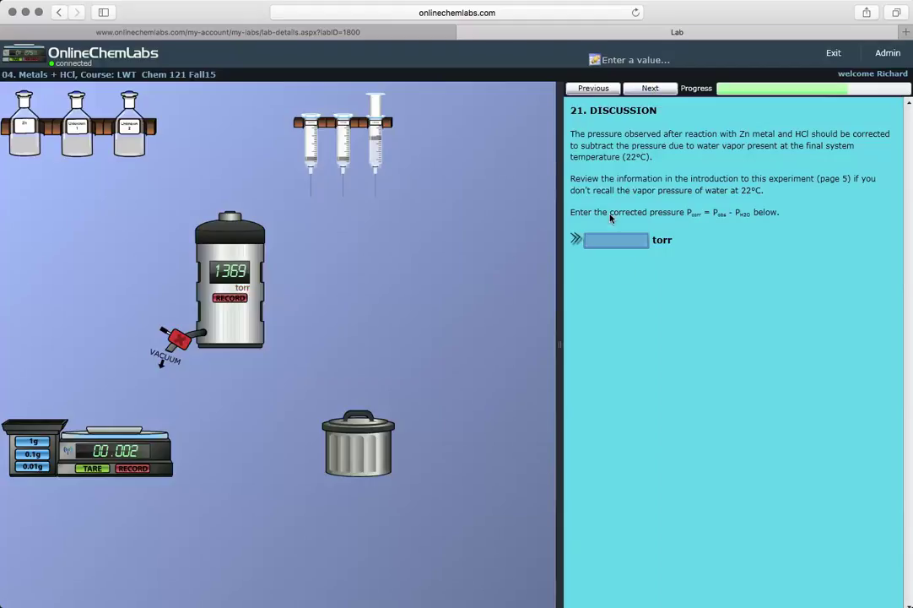
{"action": "left_click", "coordinate": [650, 89]}
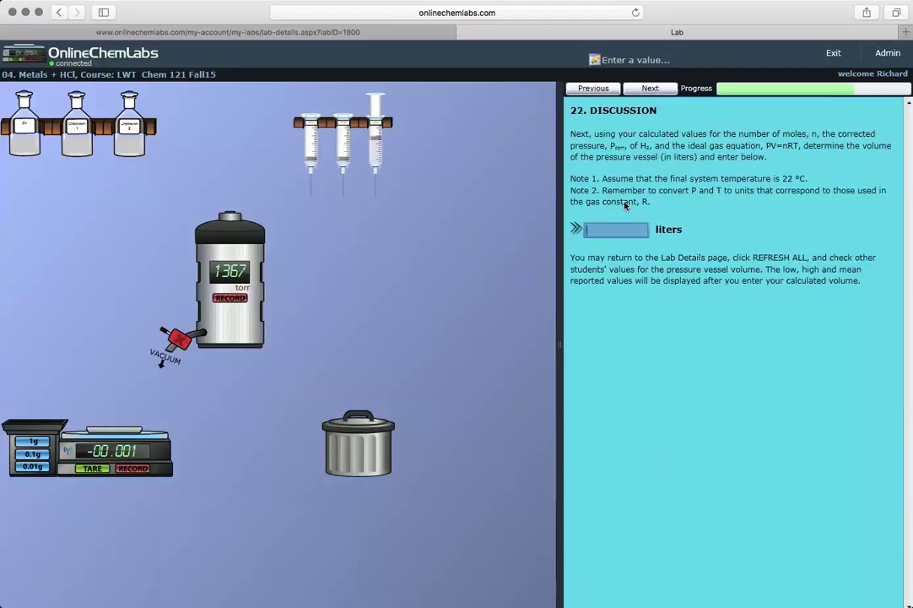
{"action": "left_click", "coordinate": [597, 229]}
Step: Page through discussion questions 23–30 (unknowns, mass ratios, metal identity, HCl stoichiometry) to question 31
{"action": "left_click", "coordinate": [662, 89]}
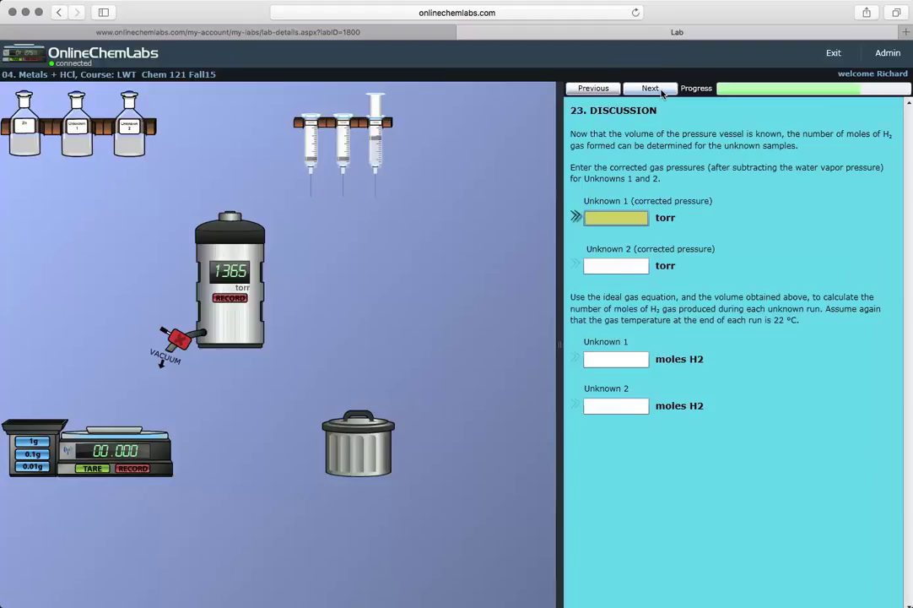
{"action": "left_click", "coordinate": [662, 90]}
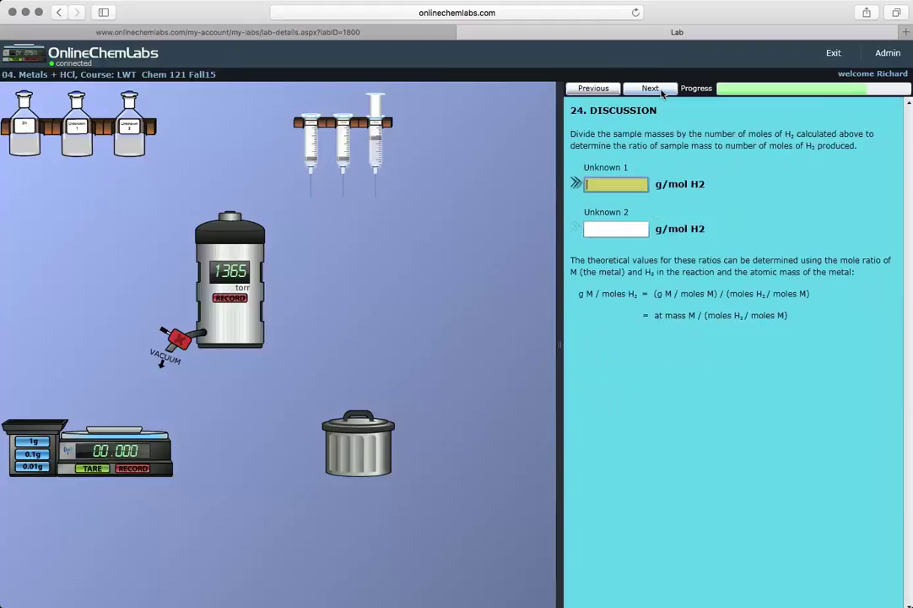
{"action": "left_click", "coordinate": [662, 90]}
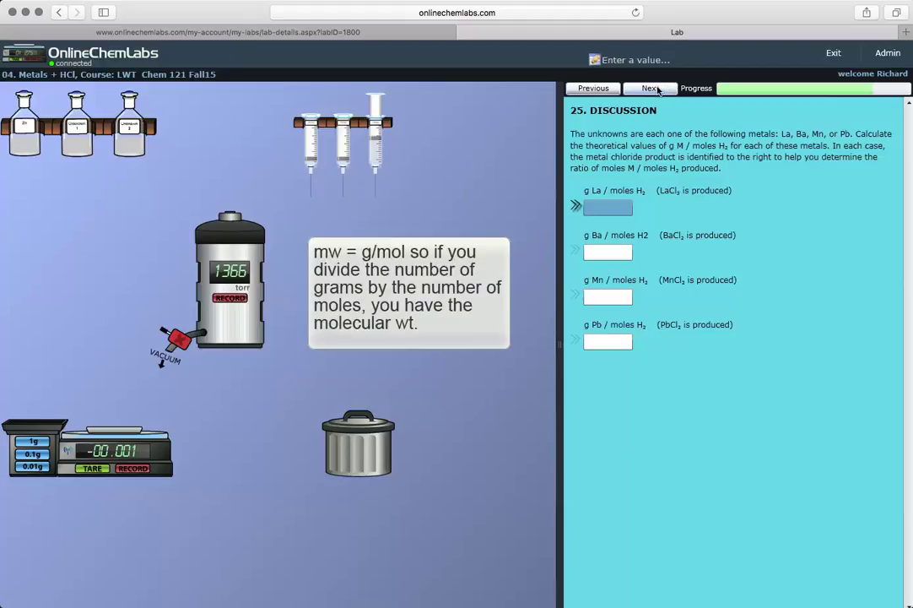
{"action": "left_click", "coordinate": [658, 90]}
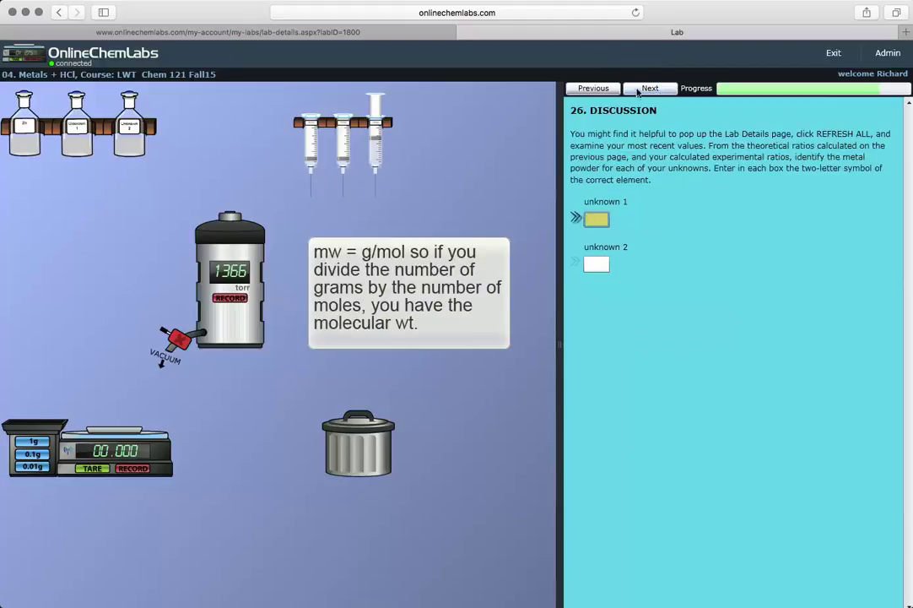
{"action": "left_click", "coordinate": [651, 90]}
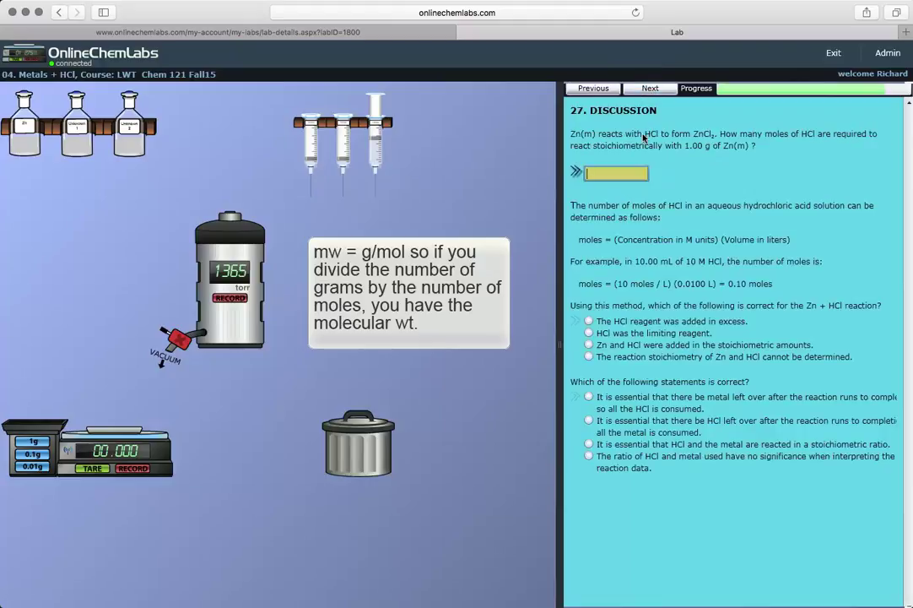
{"action": "left_click", "coordinate": [651, 88]}
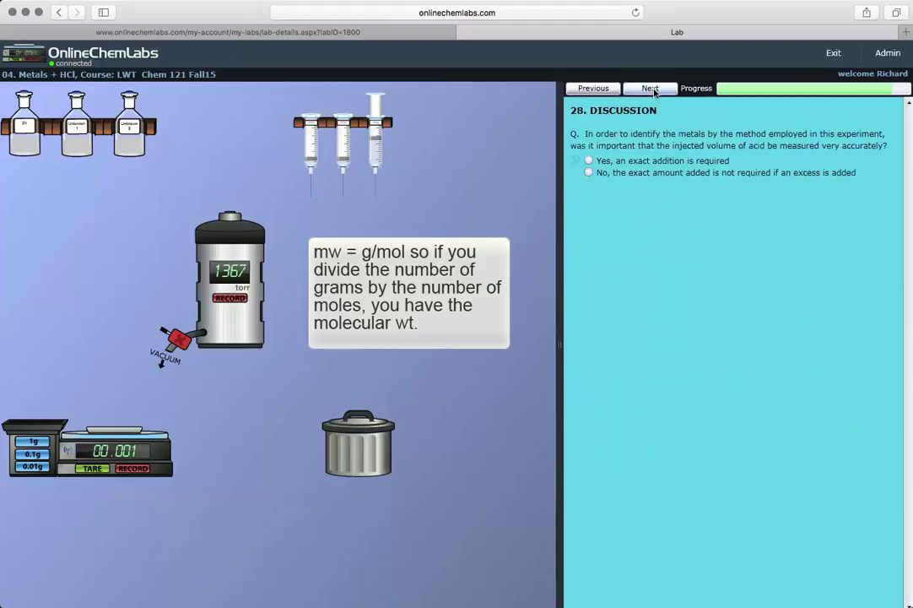
{"action": "left_click", "coordinate": [652, 88]}
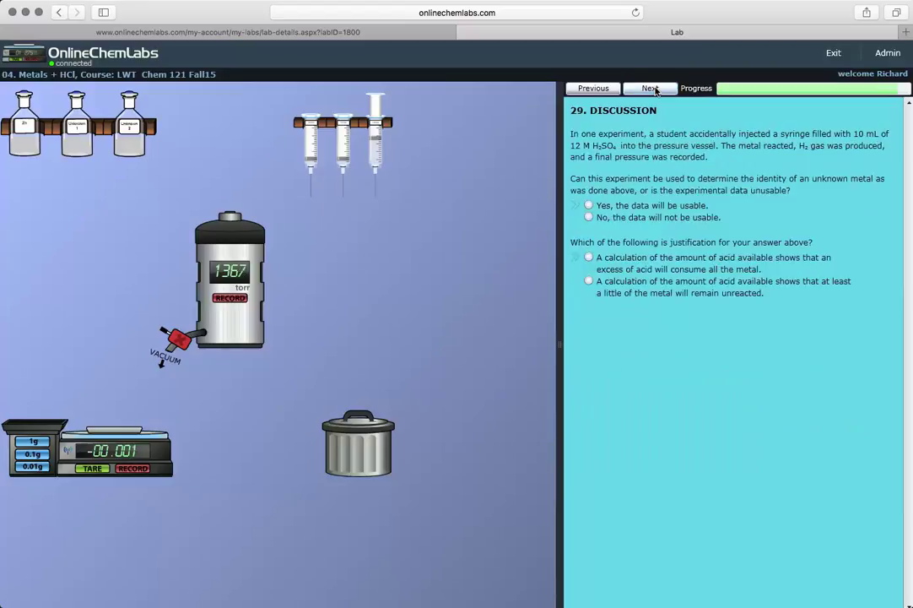
{"action": "left_click", "coordinate": [652, 89]}
{"action": "left_click", "coordinate": [652, 88]}
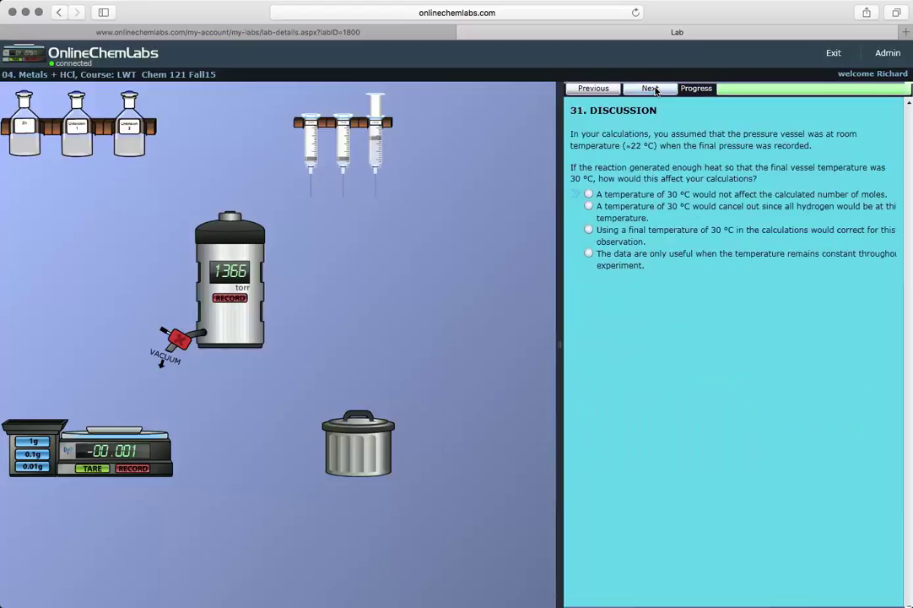
Step: Finish question 31 and confirm OK in both Exit Confirmation dialogs to close the lab
{"action": "left_click", "coordinate": [652, 88]}
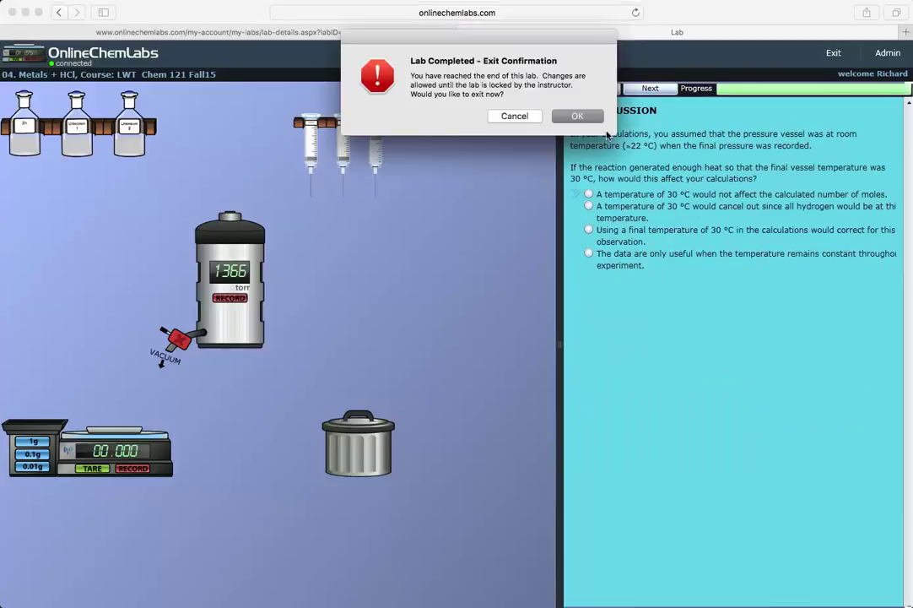
{"action": "left_click", "coordinate": [597, 118]}
{"action": "left_click", "coordinate": [591, 117]}
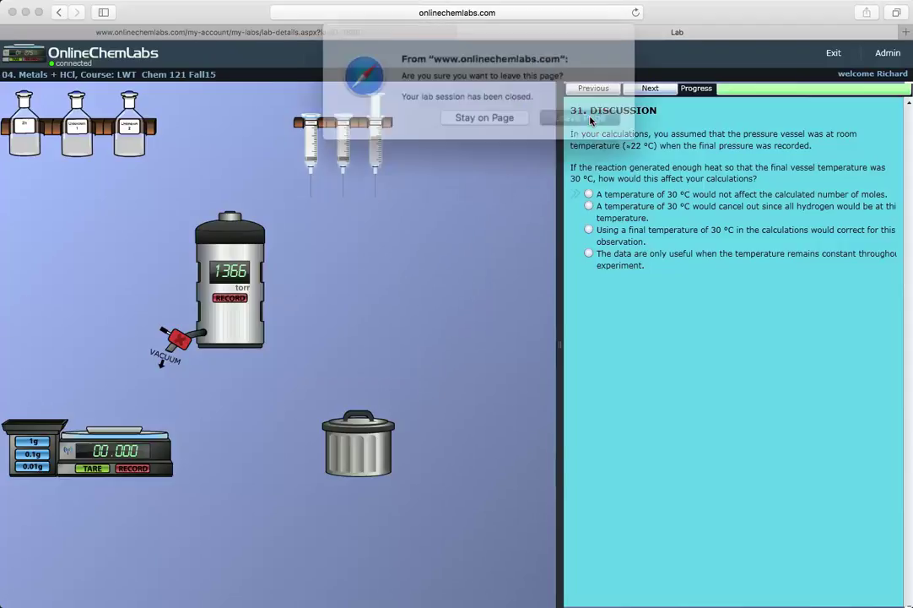